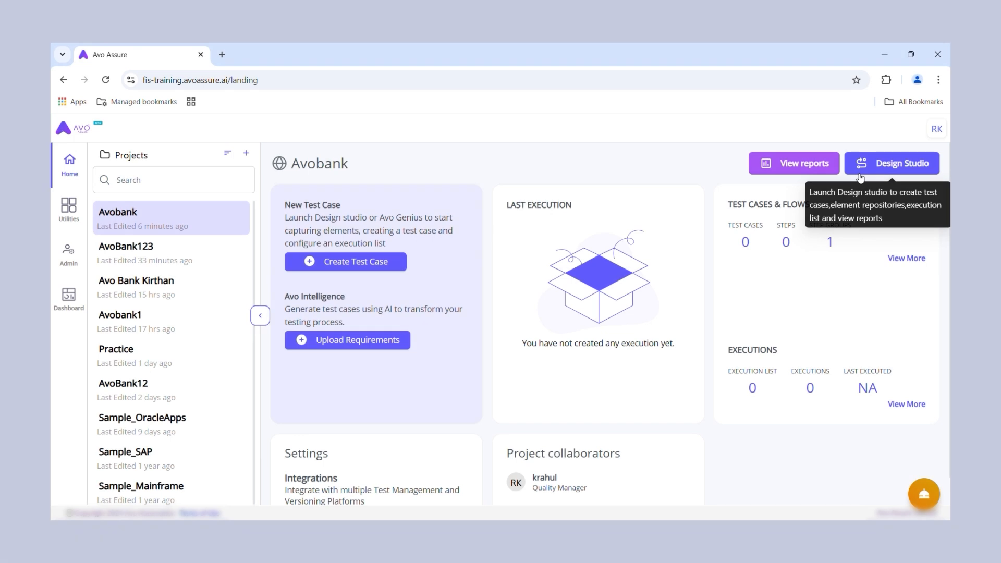
# Step: Open the Avobank project's test cases in Design Studio and create a folder named "Avobank Flow"
pyautogui.click(887, 161)
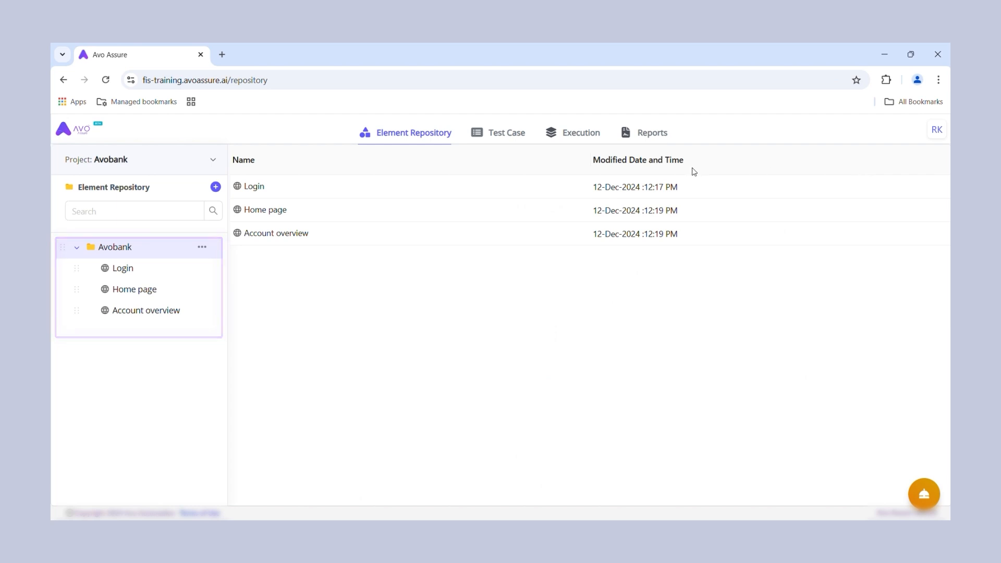
pyautogui.click(492, 138)
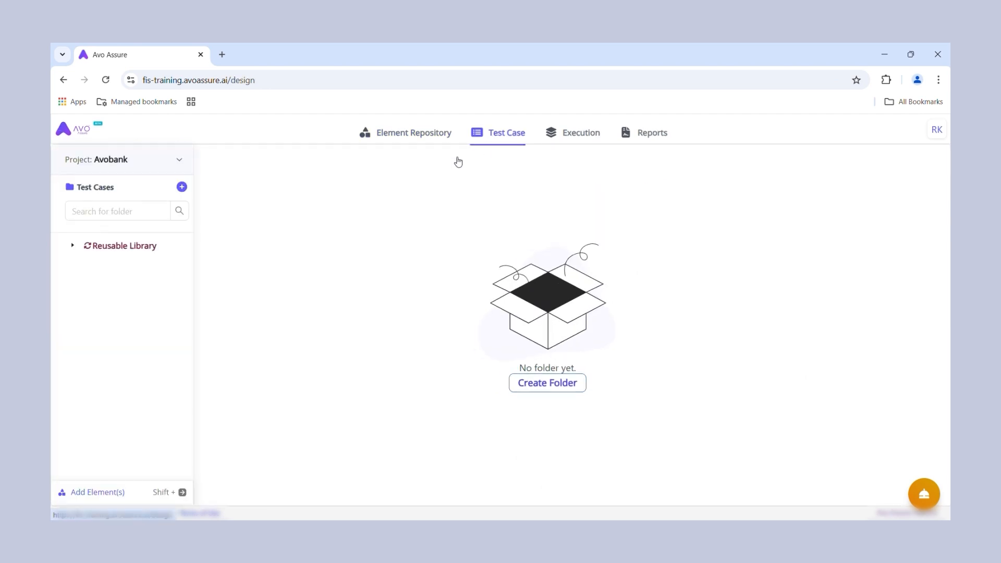
pyautogui.click(180, 189)
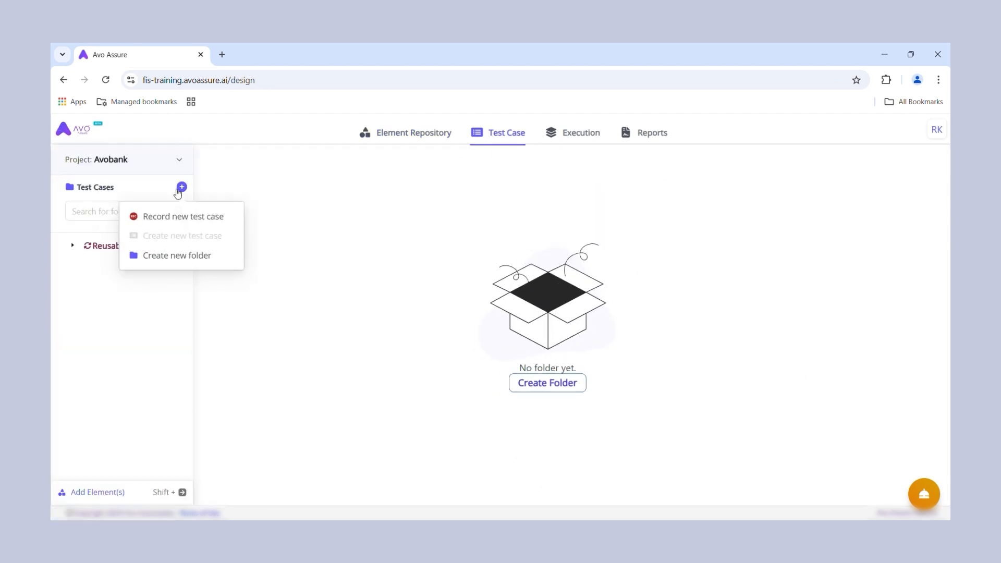
pyautogui.click(201, 265)
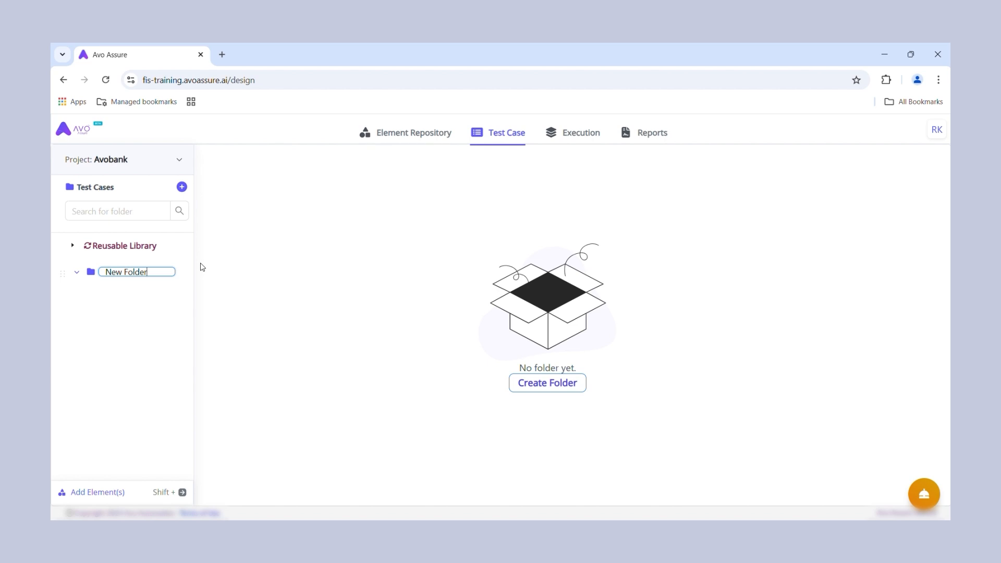
pyautogui.press('BackSpace')
pyautogui.press('BackSpace')
pyautogui.press('BackSpace')
pyautogui.press('BackSpace')
pyautogui.press('BackSpace')
pyautogui.press('BackSpace')
pyautogui.press('BackSpace')
pyautogui.press('BackSpace')
pyautogui.press('BackSpace')
pyautogui.write('Avobank Flow')
pyautogui.press('Return')
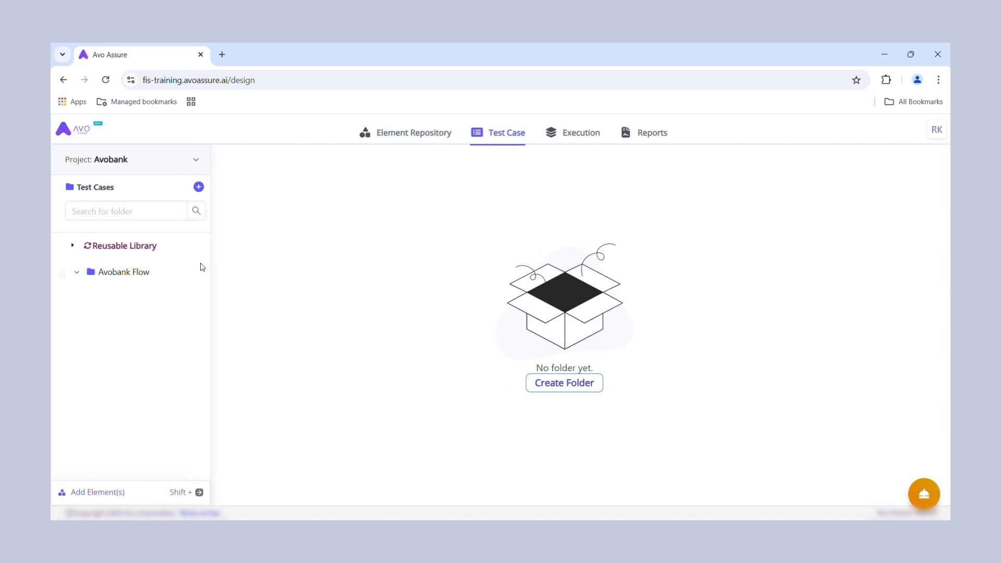
# Step: Create a test case named "Avobank Login" inside the Avobank Flow folder
pyautogui.click(201, 268)
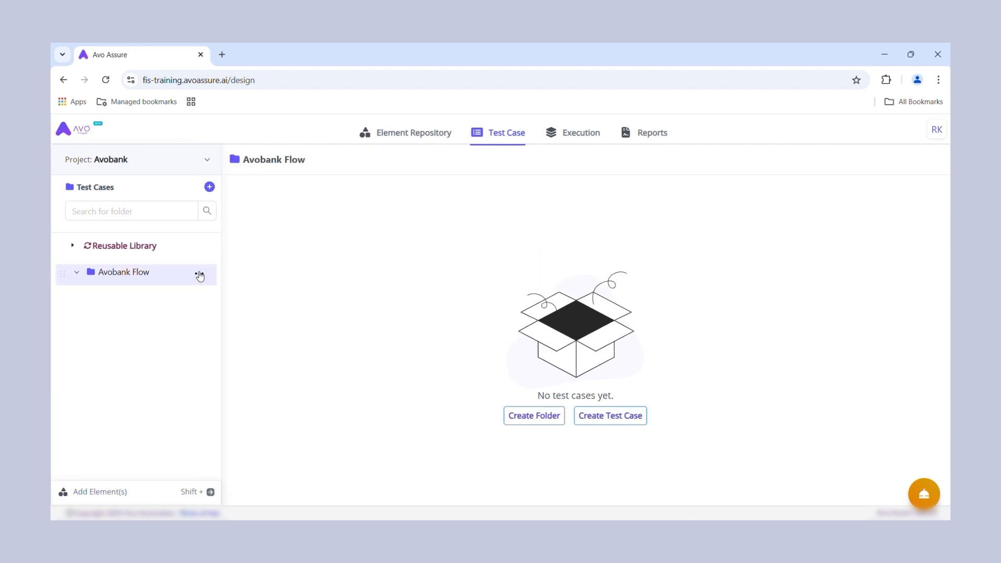
pyautogui.click(199, 274)
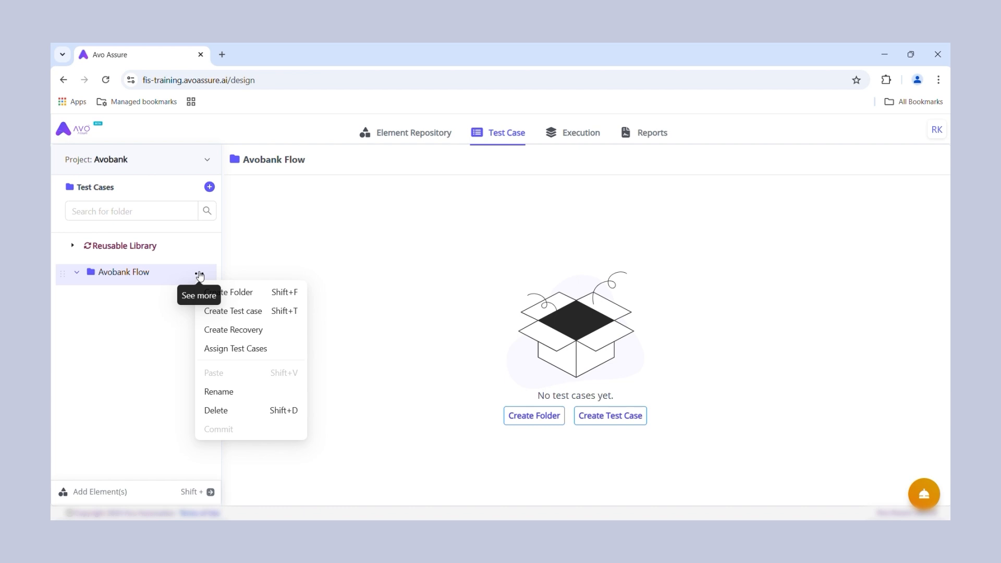
pyautogui.click(239, 311)
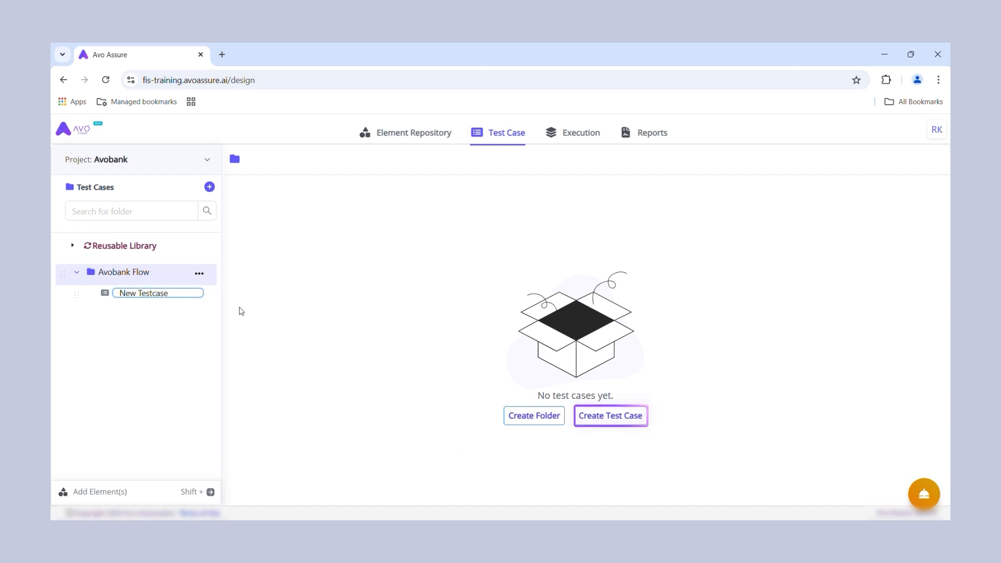
pyautogui.write('Avobank')
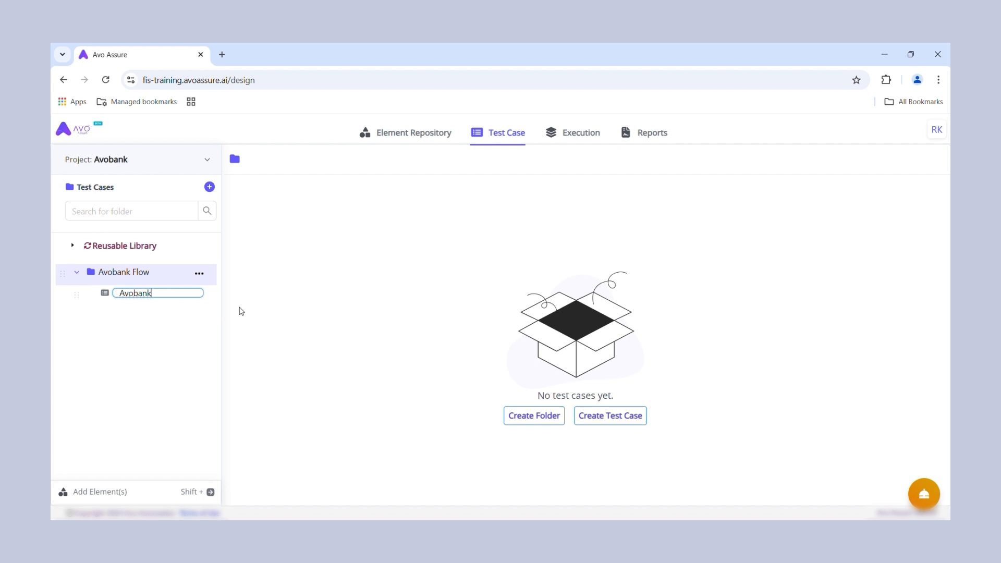
pyautogui.write(' Login')
pyautogui.press('Return')
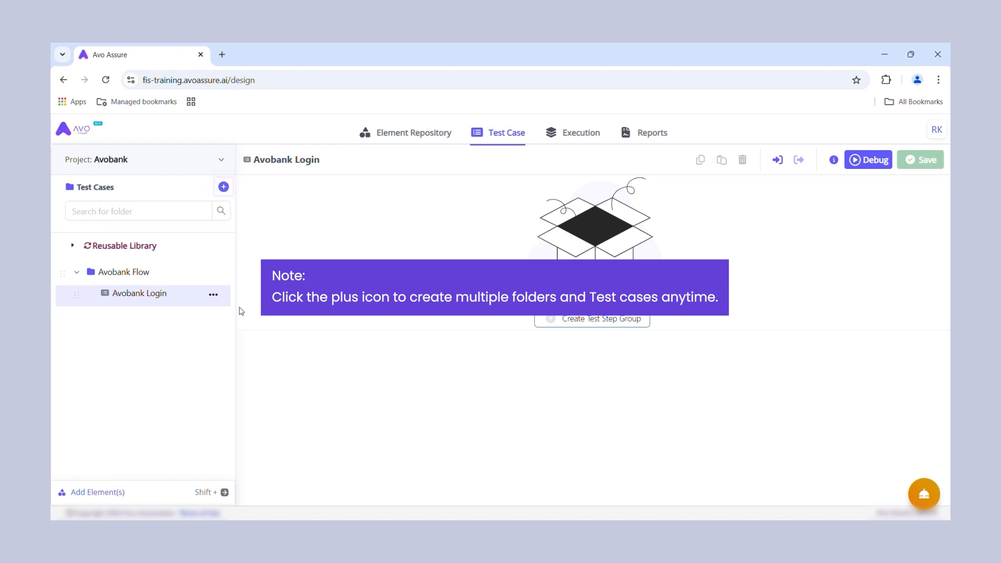
# Step: Add a new web test step group named "Login" to the Avobank Login test case
pyautogui.click(552, 320)
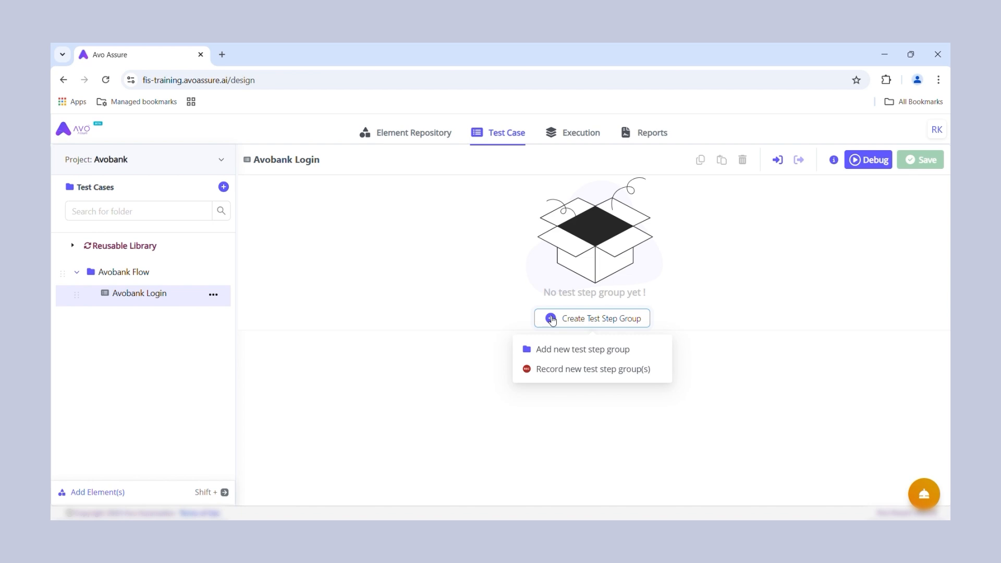
pyautogui.click(564, 352)
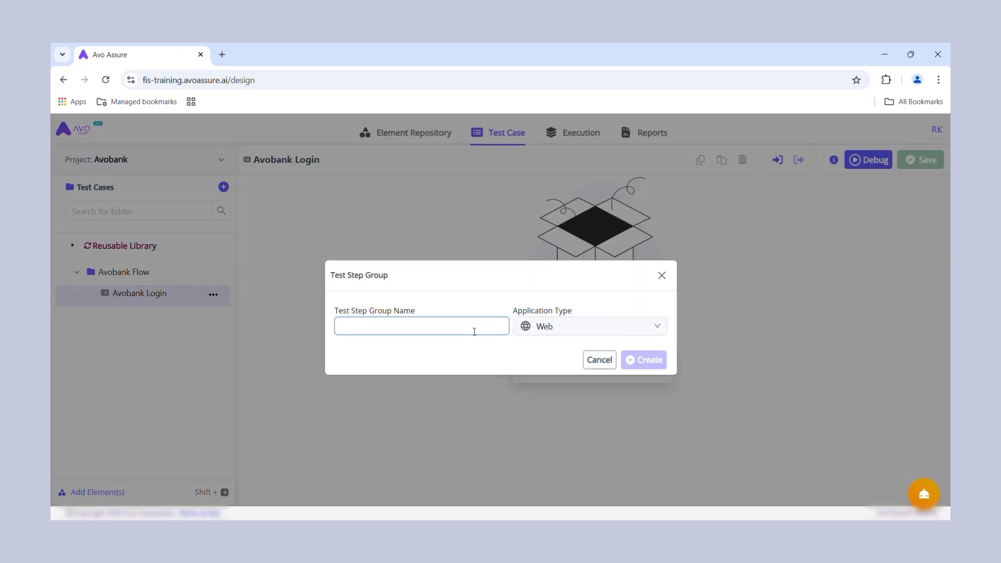
pyautogui.write('Login')
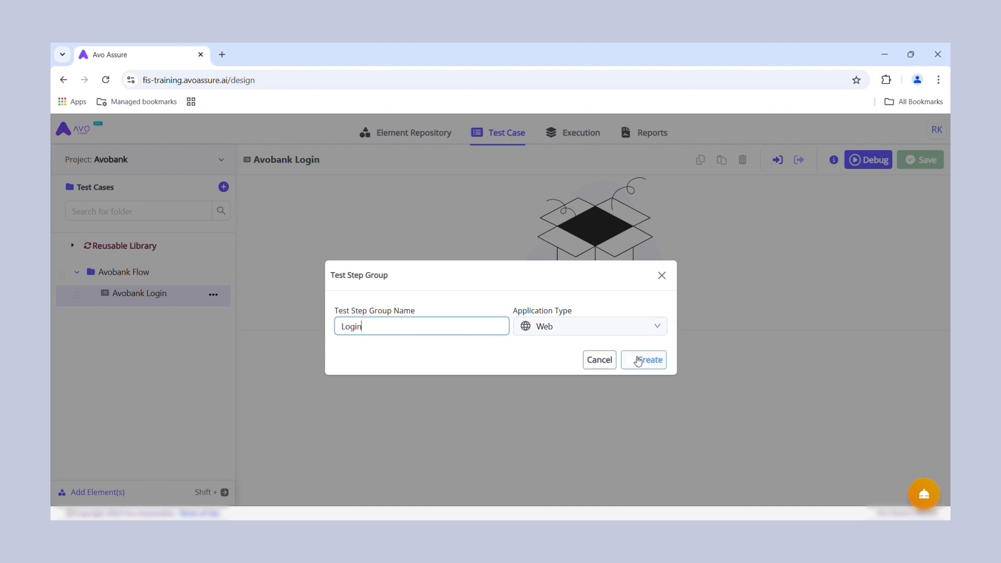
pyautogui.click(641, 358)
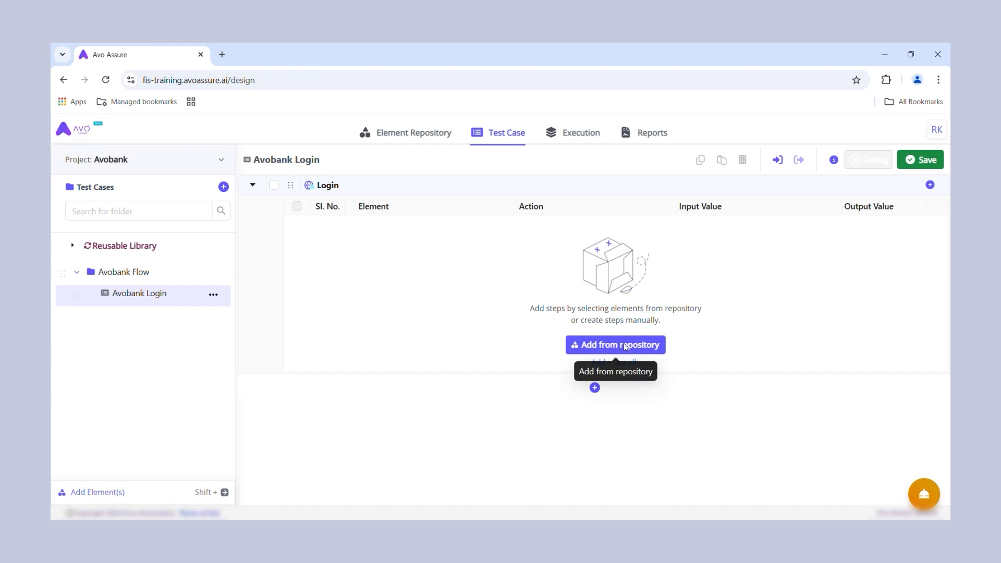
# Step: Add the Login repository's elements as steps in the Login group and open the details of its Log In step
pyautogui.click(625, 348)
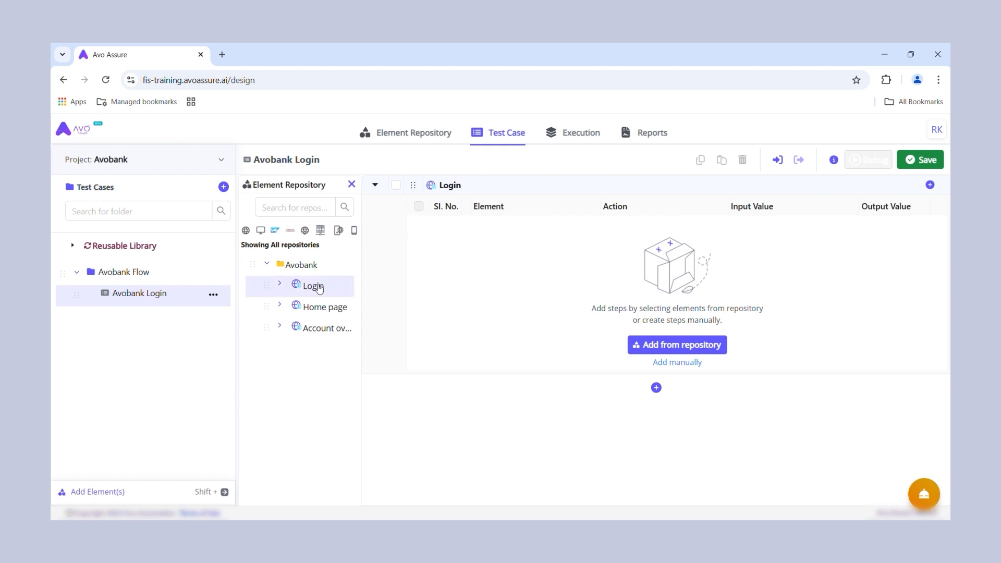
pyautogui.moveTo(319, 288); pyautogui.dragTo(628, 306)
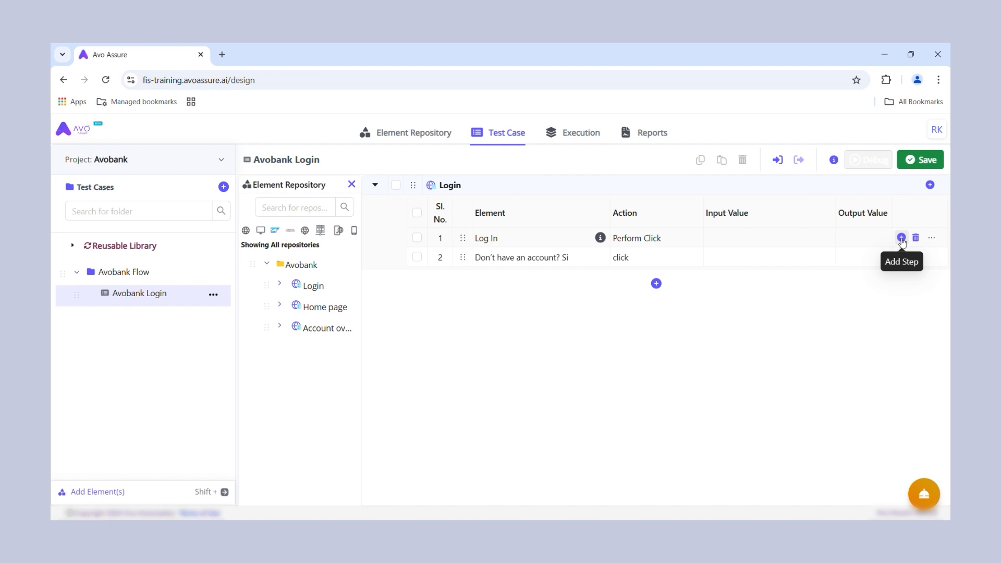
pyautogui.click(932, 239)
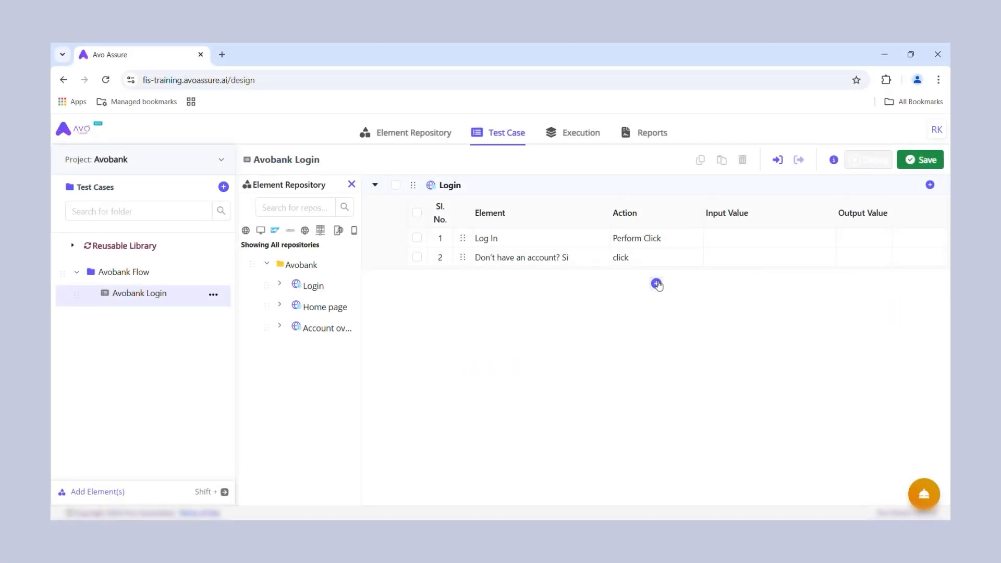
# Step: Add a new web test step group named "Home Page" below the Login group
pyautogui.click(656, 284)
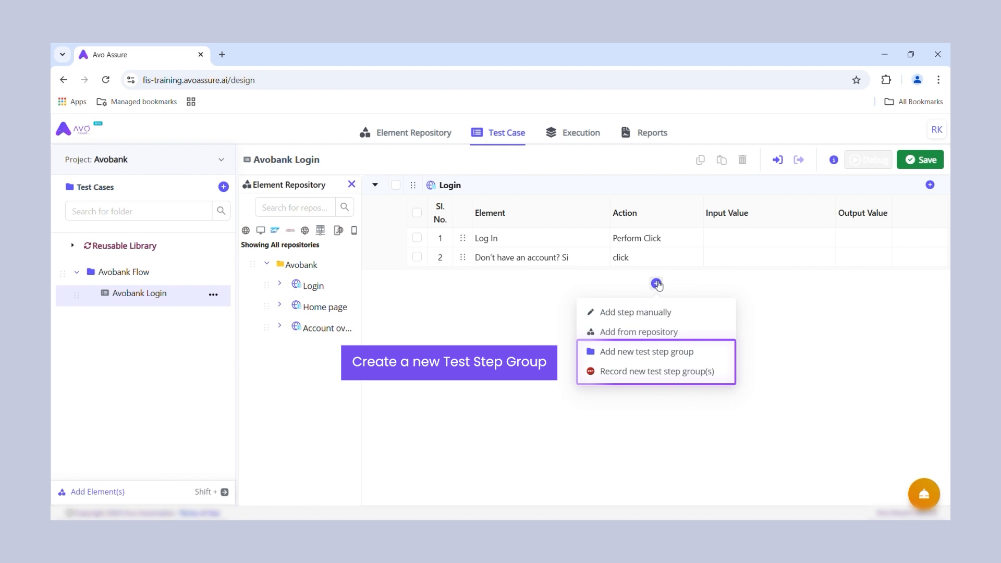
pyautogui.click(628, 357)
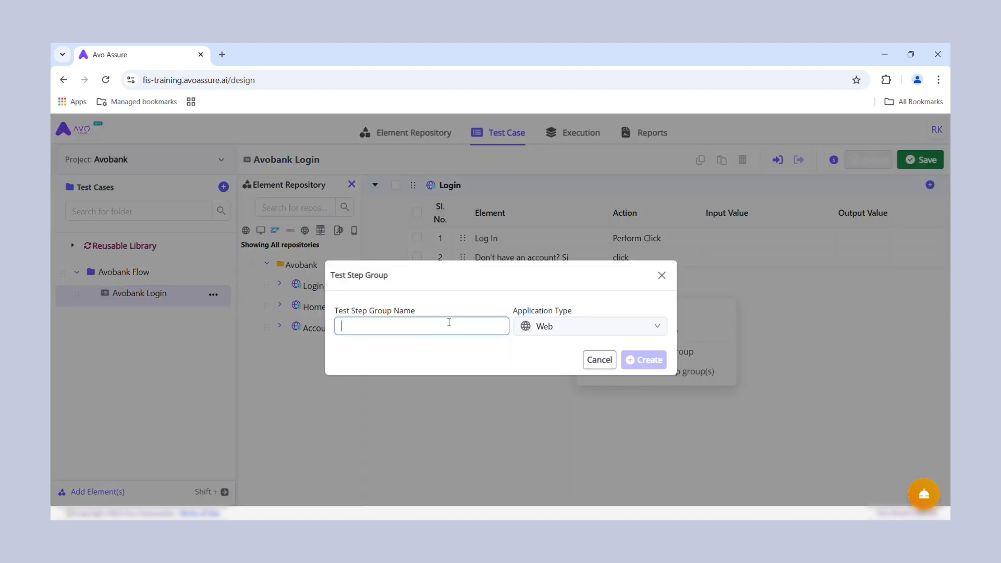
pyautogui.write('Home')
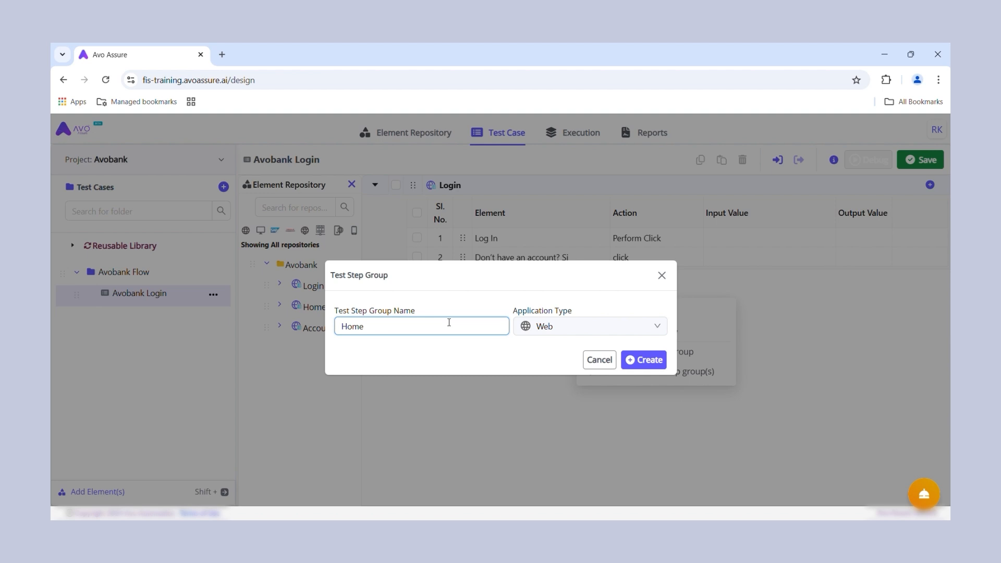
pyautogui.write(' Page')
pyautogui.click(636, 360)
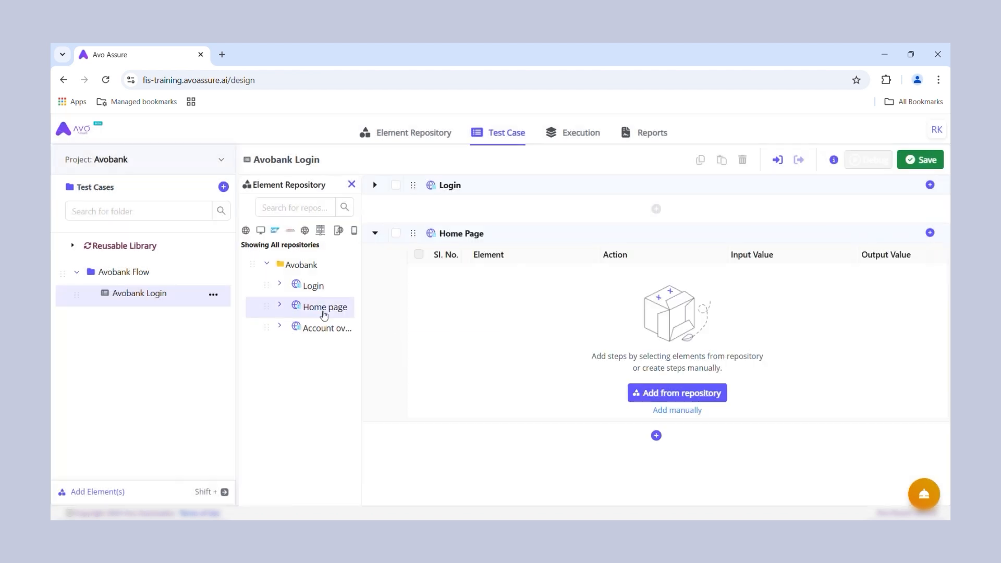
# Step: Add the Home page repository's elements to the Home Page group and enter the username and password as input values
pyautogui.moveTo(320, 311); pyautogui.dragTo(621, 353)
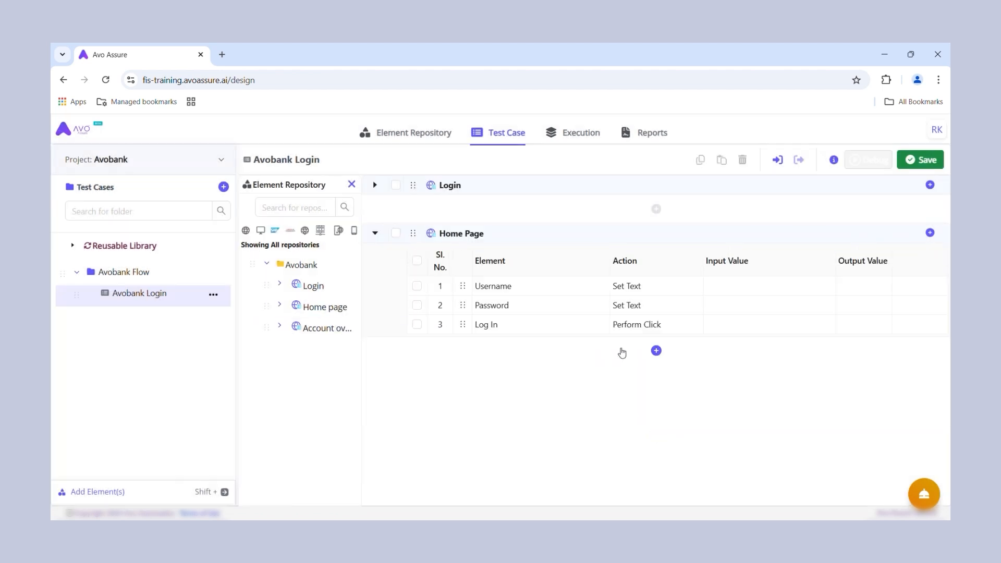
pyautogui.click(745, 287)
pyautogui.write('ADITYA')
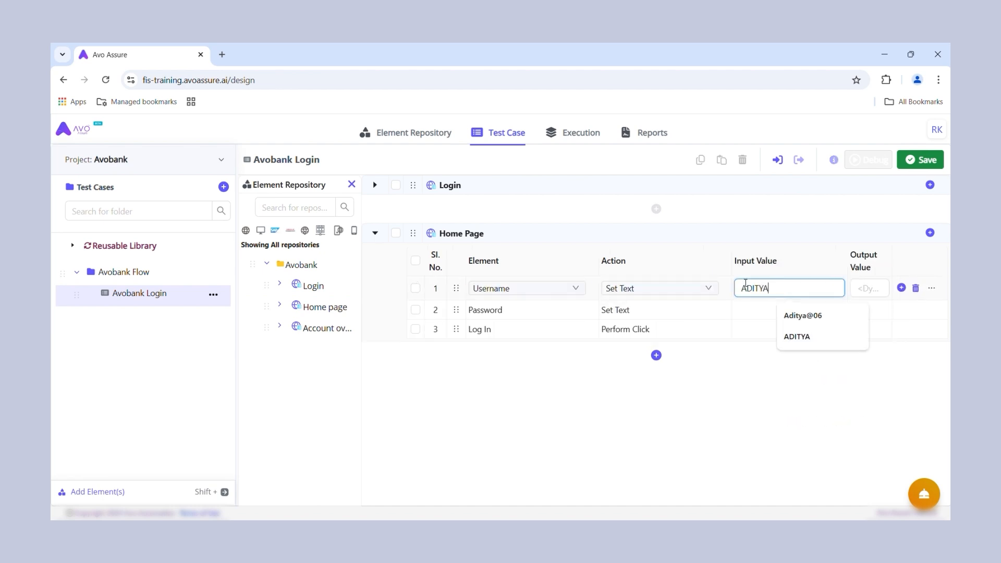
pyautogui.click(755, 307)
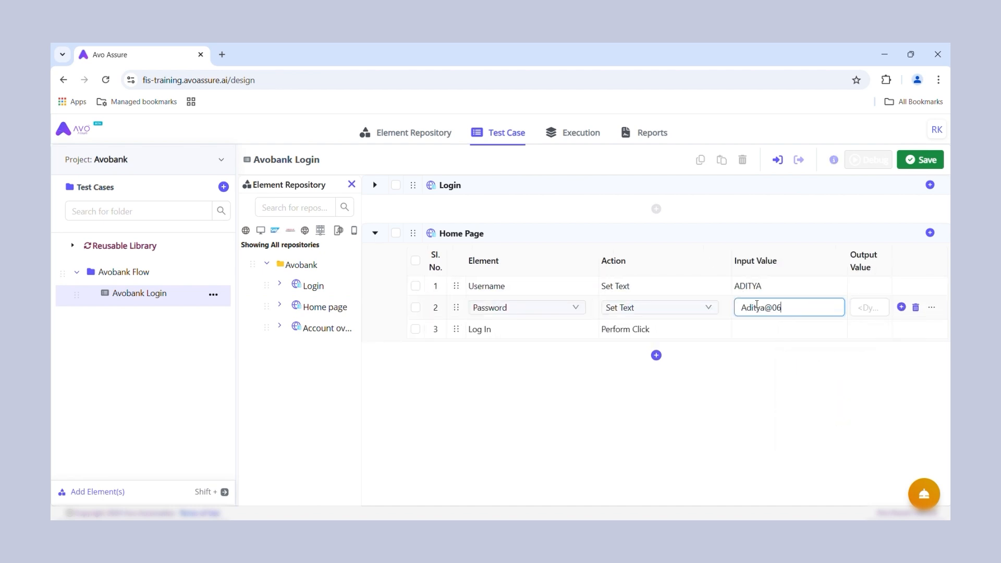
pyautogui.press('Return')
# Step: Add a new web test step group named "Account Overview" below the Home Page group
pyautogui.click(656, 355)
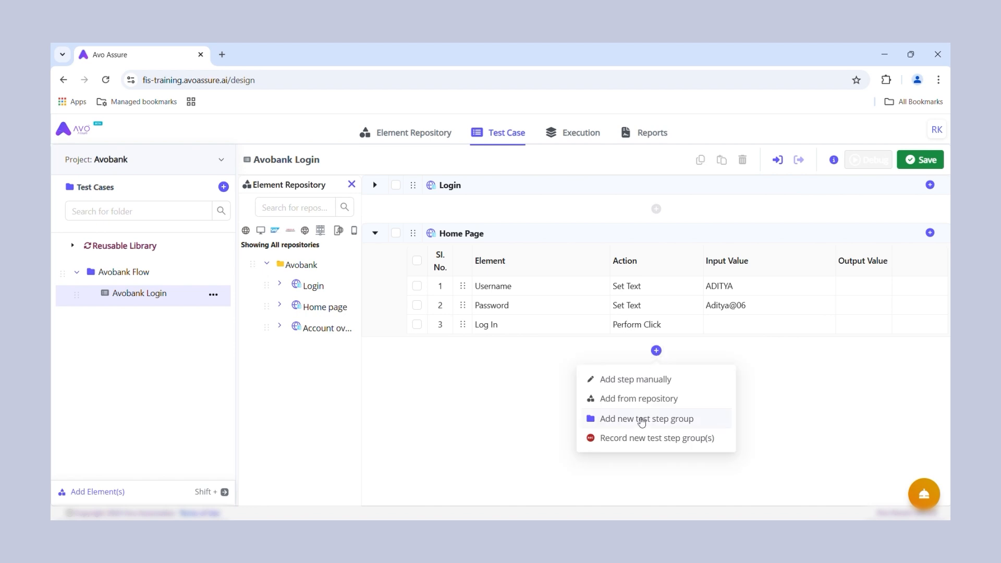
pyautogui.click(642, 419)
pyautogui.write('Account')
pyautogui.write('Overview')
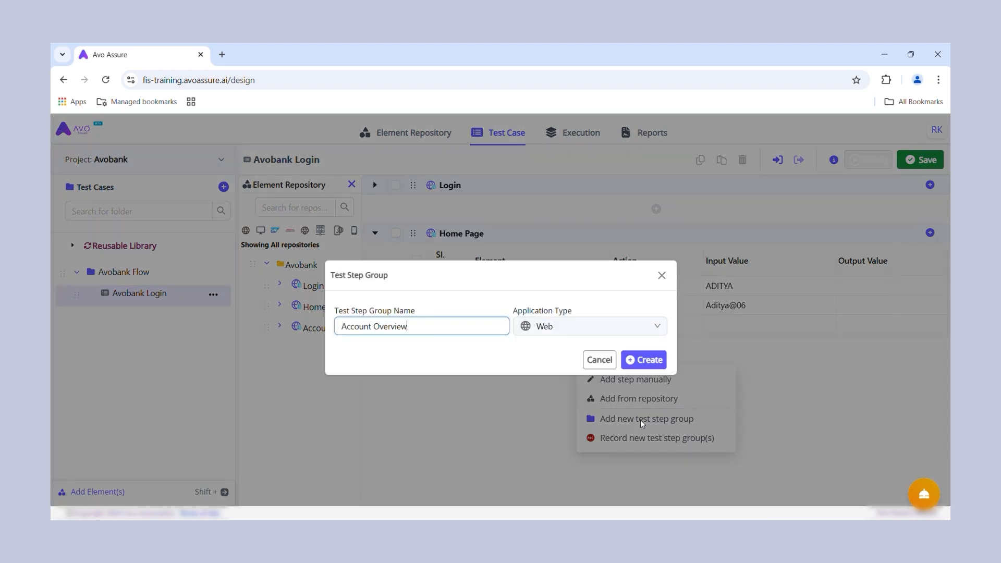
pyautogui.press('Return')
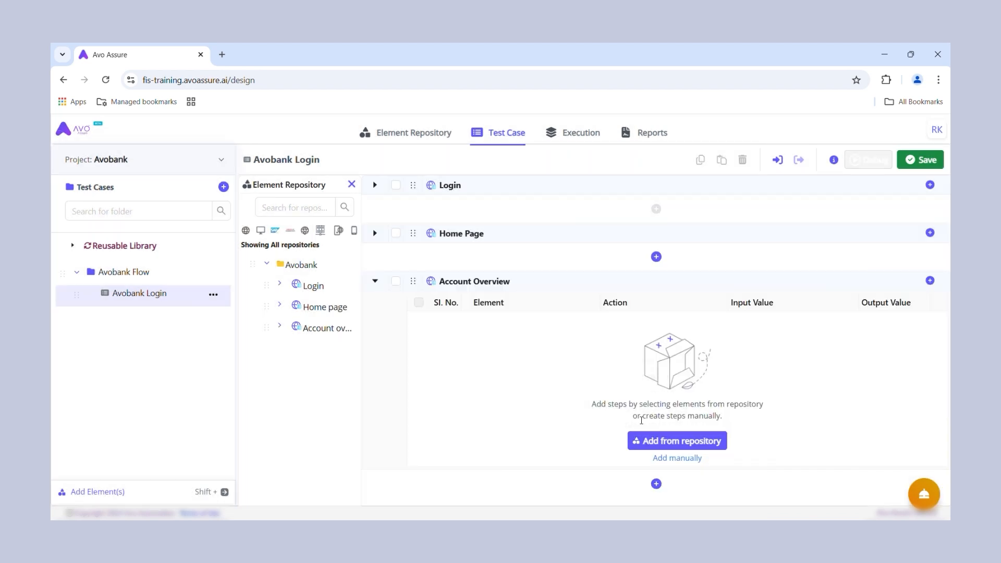
# Step: Add the Account overview repository's Fund Transfer element to the Account Overview group and save the test case
pyautogui.click(654, 431)
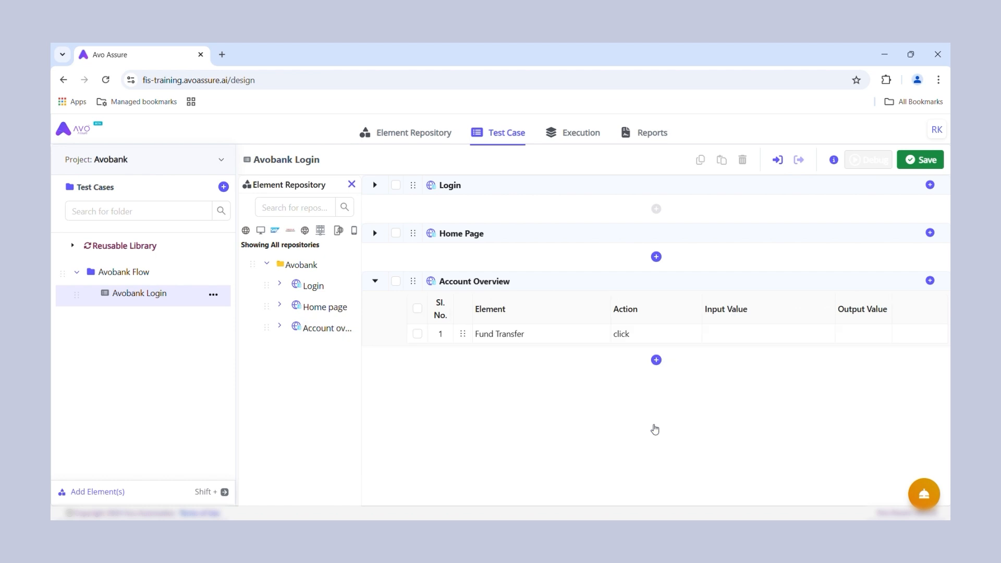
pyautogui.click(351, 184)
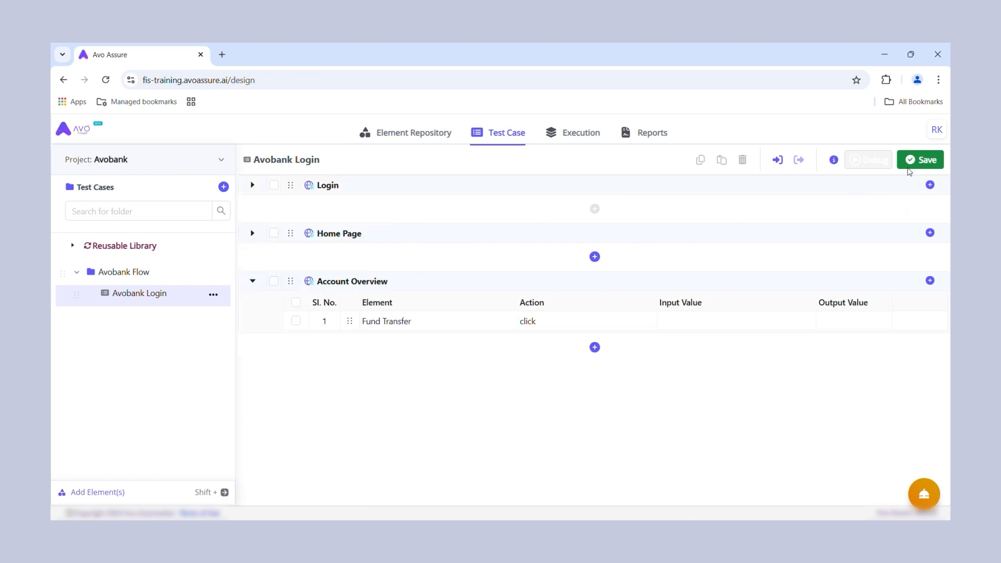
pyautogui.click(913, 166)
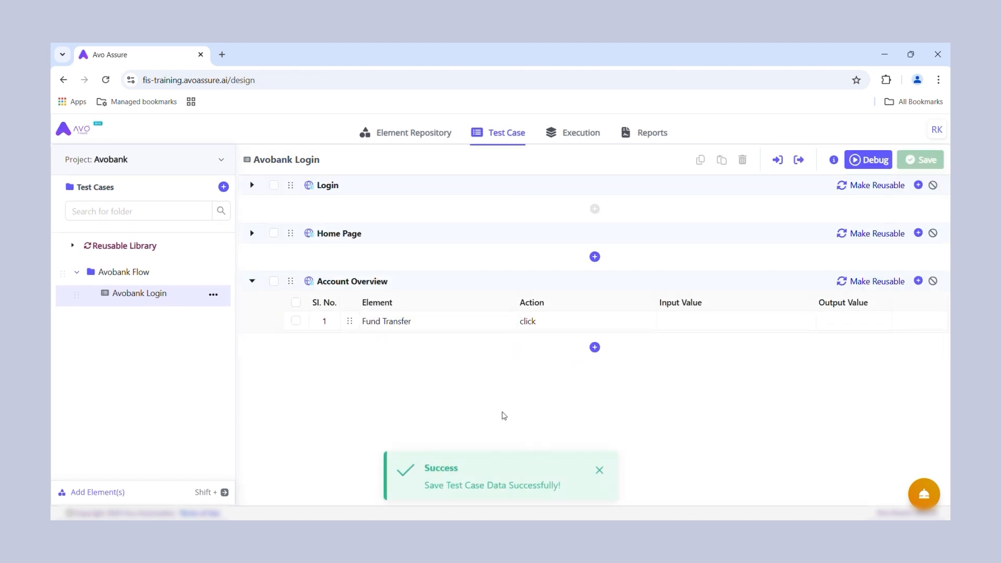